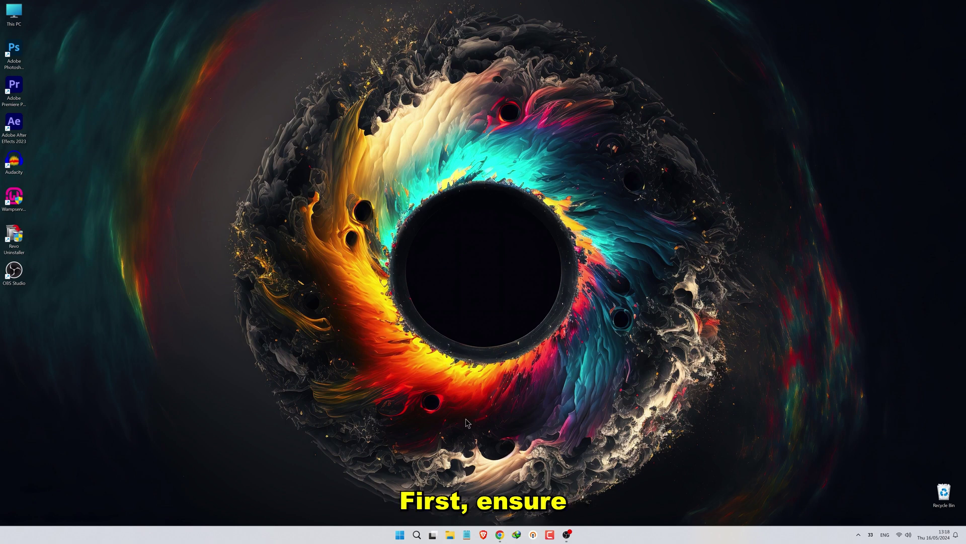
Open Google Drive in Chrome and create a new folder named youtube.
click(500, 534)
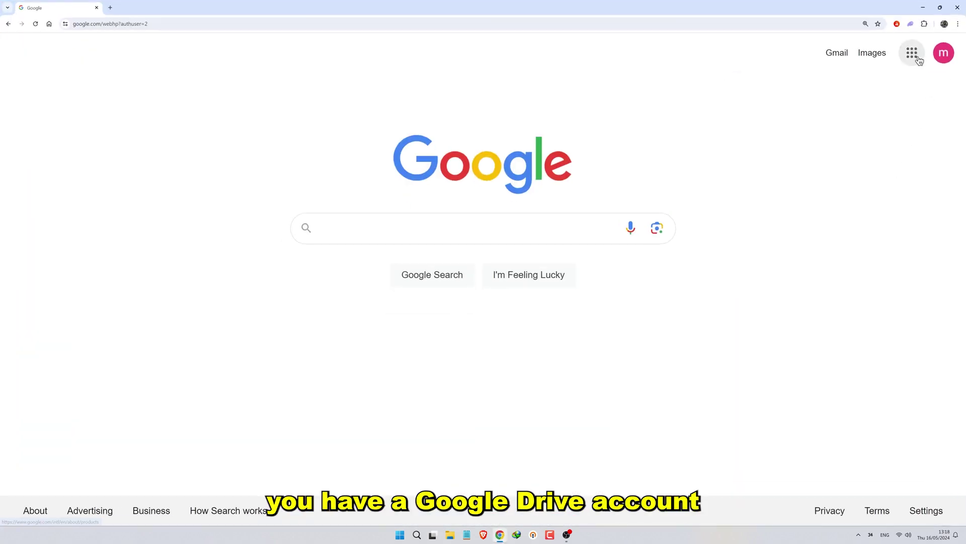
click(913, 54)
click(846, 122)
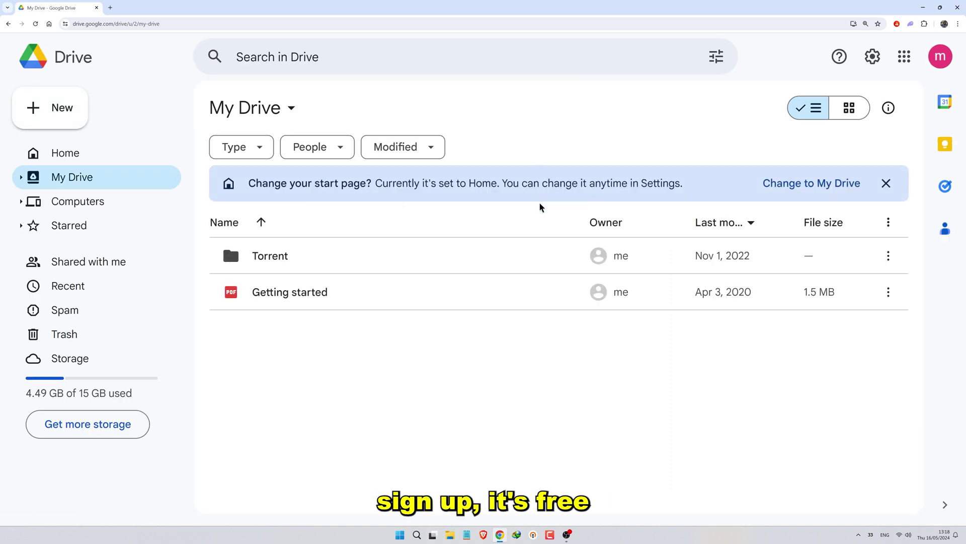
right_click(540, 210)
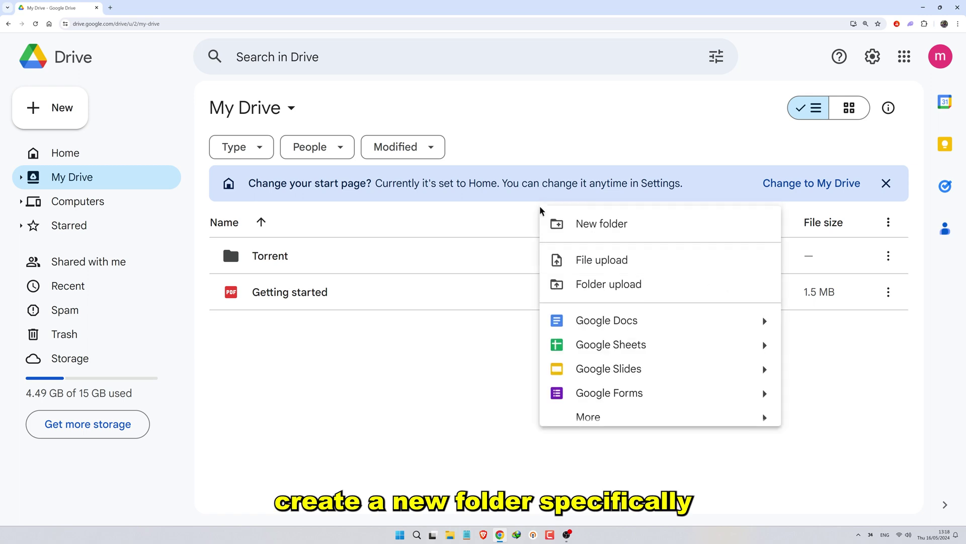
click(592, 225)
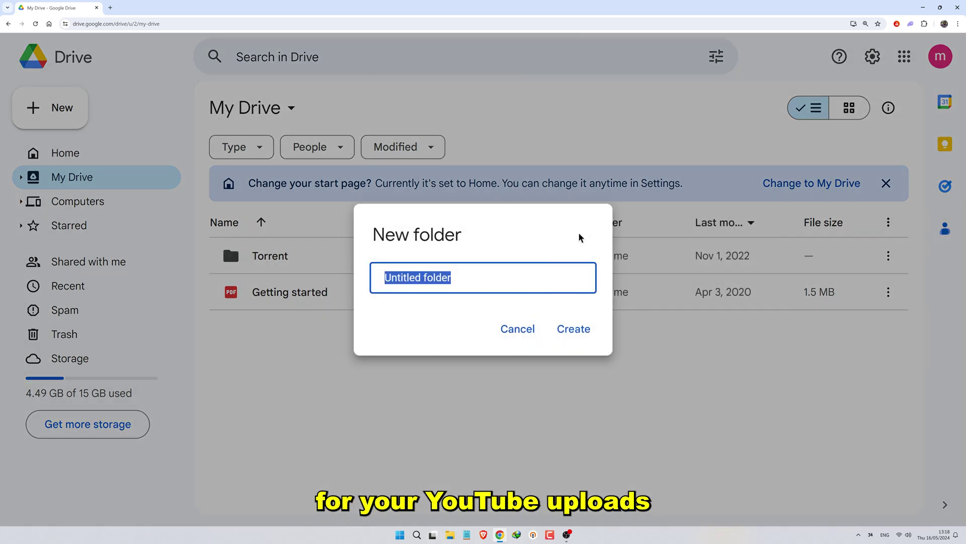
text(youtube)
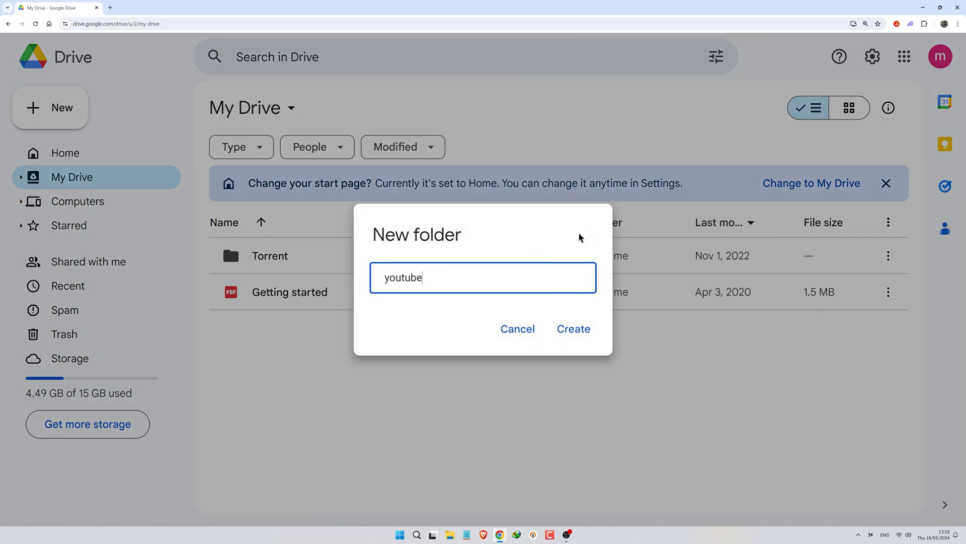
click(578, 330)
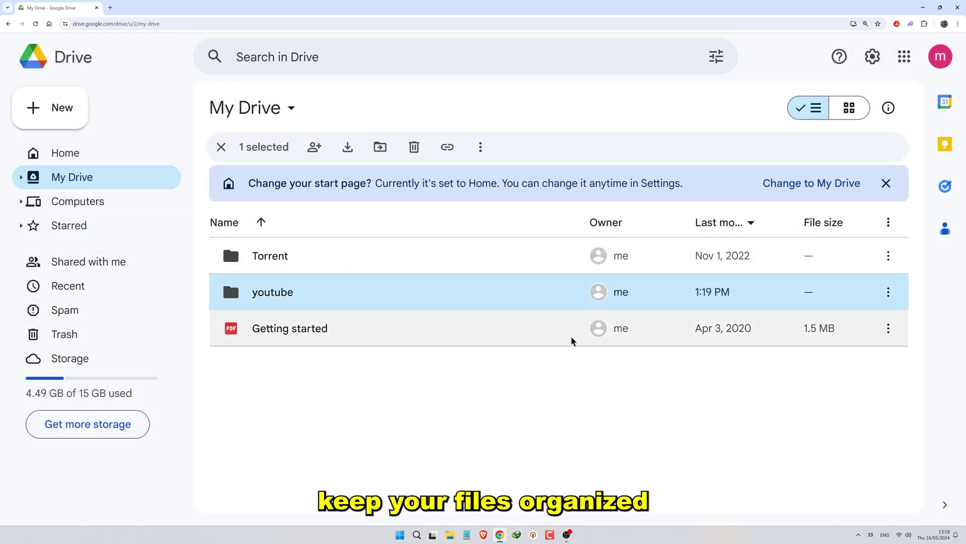
Upload the video Elements 01_1.mp4 into the youtube folder.
double_click(283, 294)
right_click(366, 248)
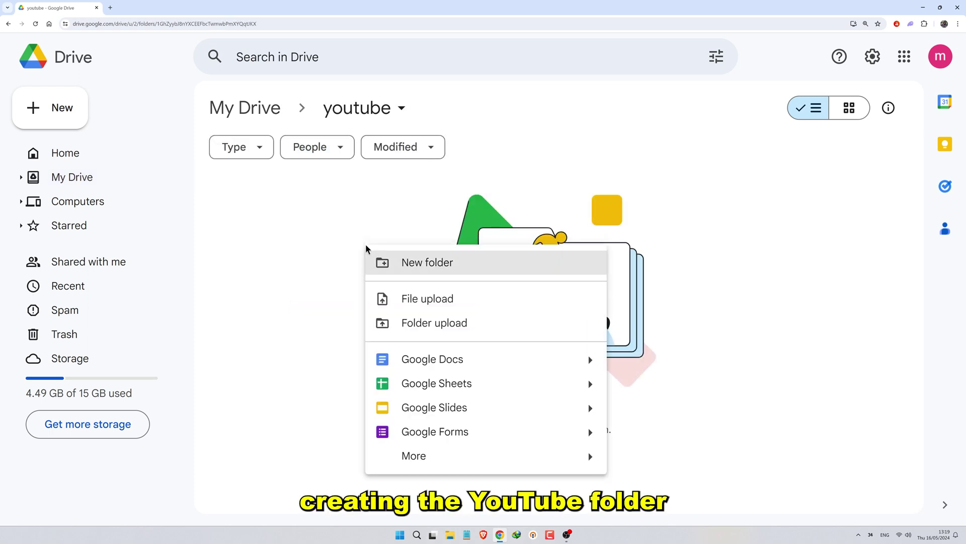
click(407, 297)
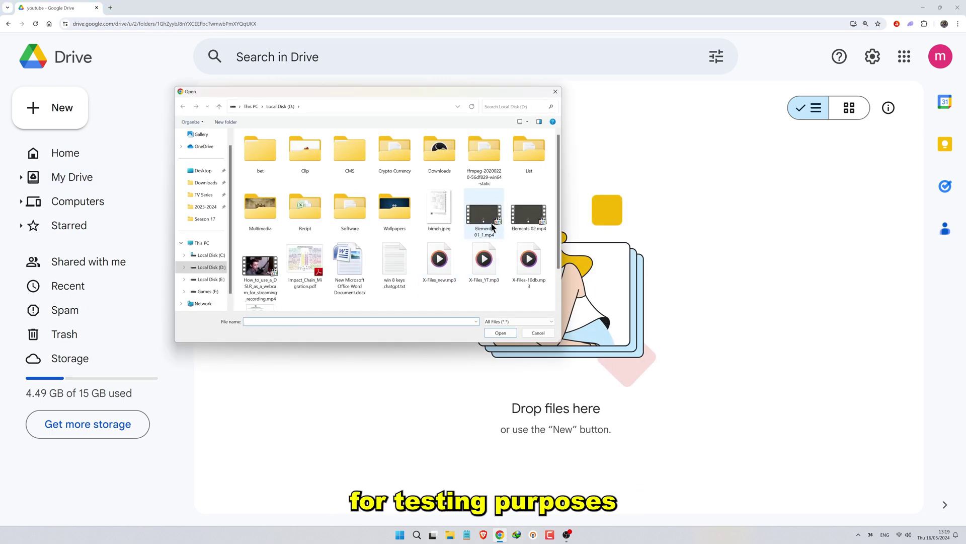
click(492, 220)
click(501, 330)
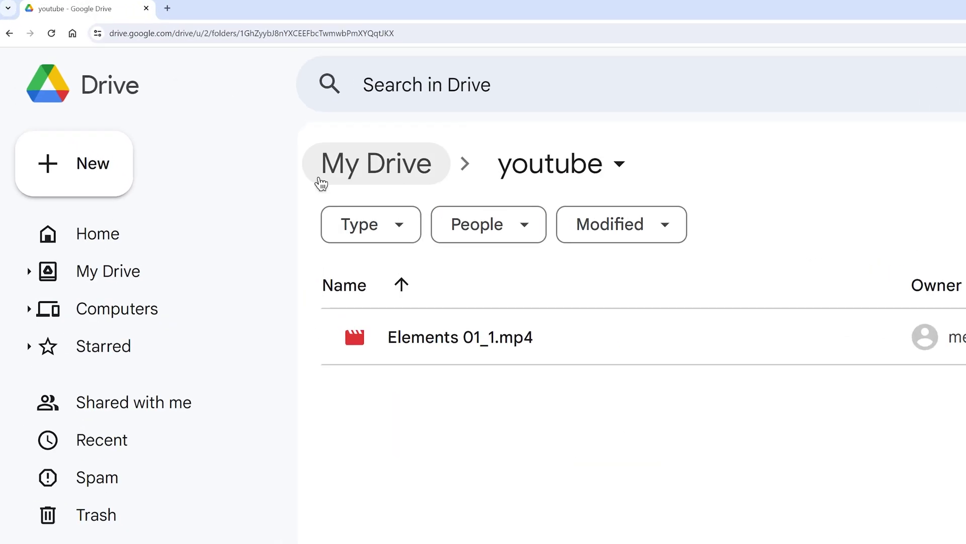
Go to zapier.com and log in with the account e-mail and password.
click(263, 34)
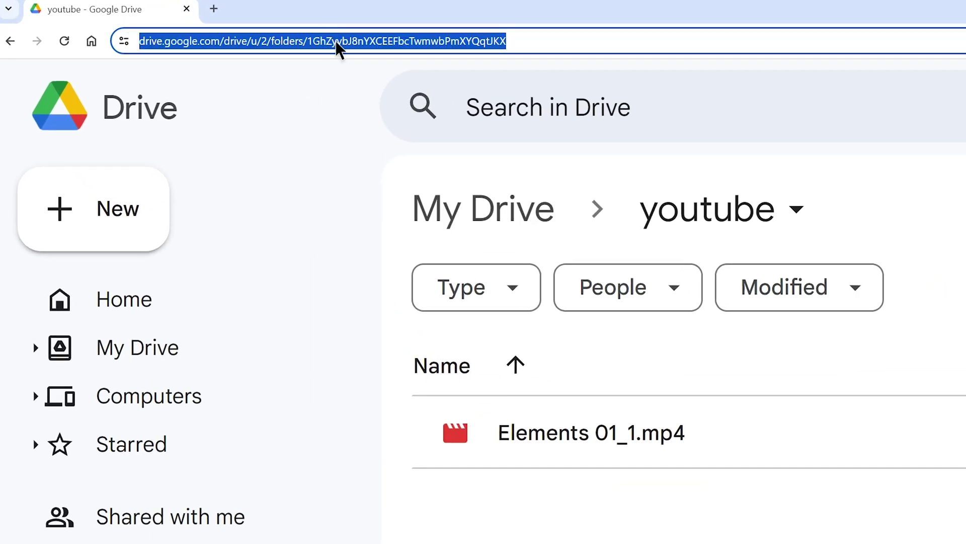
text(zapier.com)
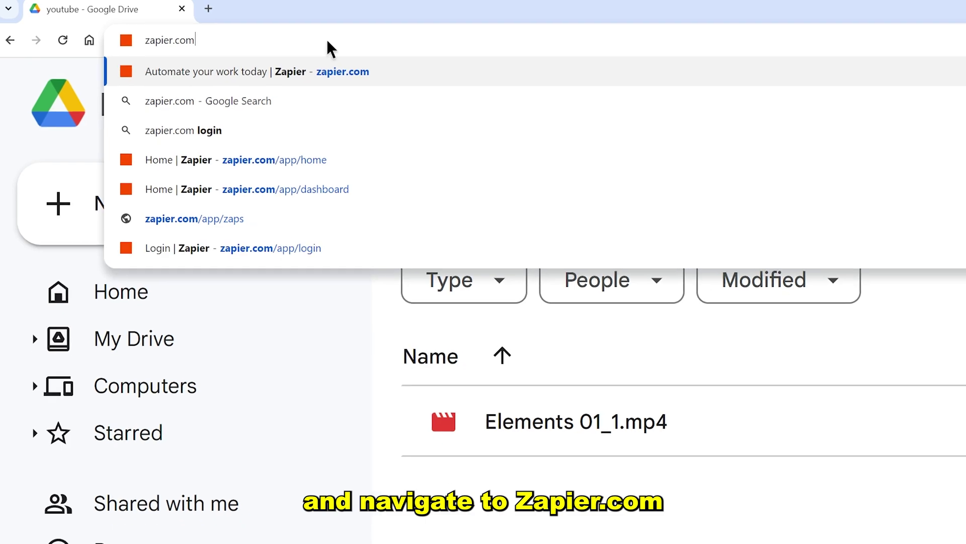
key(Return)
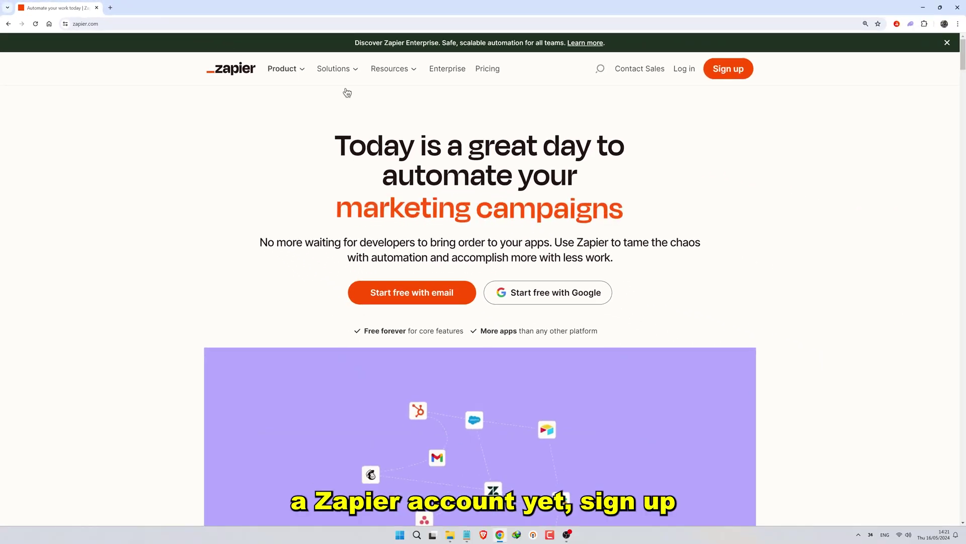
click(683, 73)
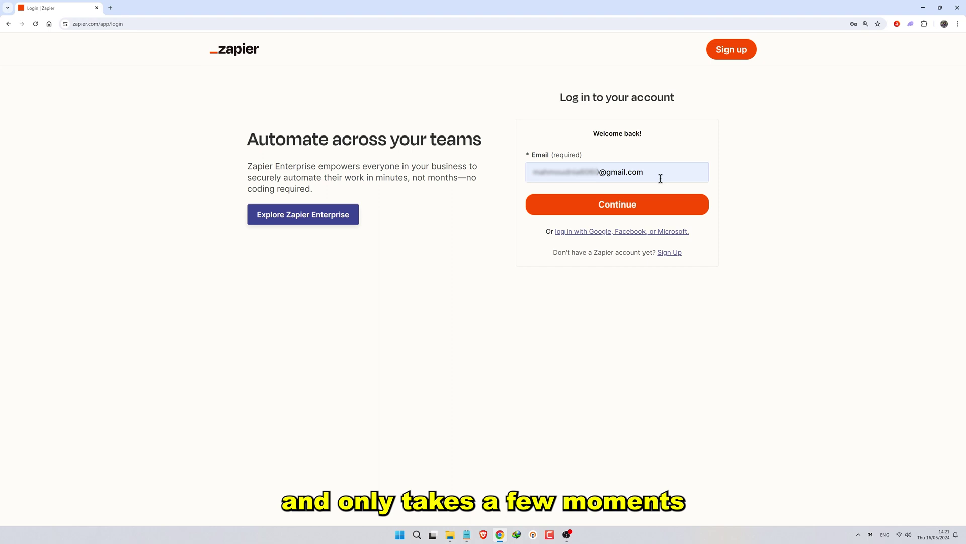
click(620, 210)
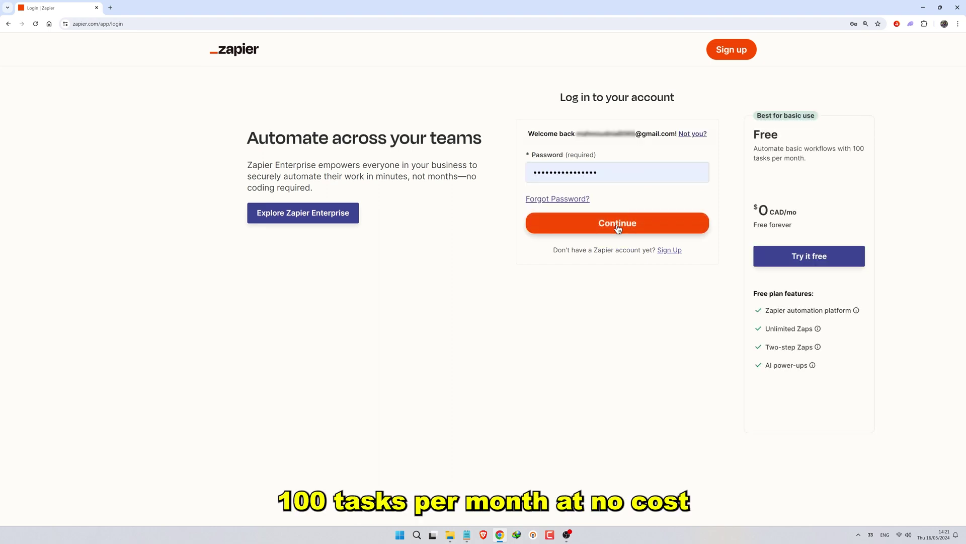
click(618, 229)
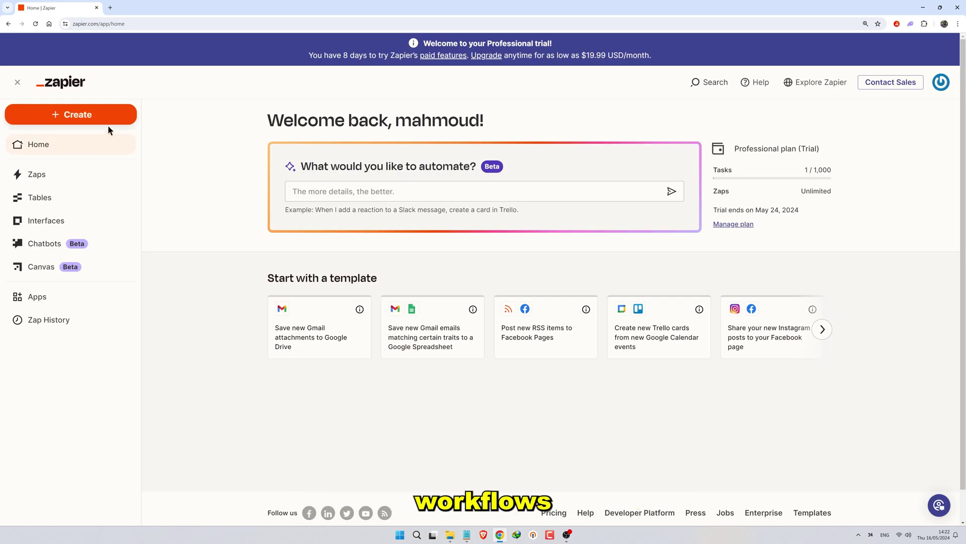
Start a new Zap from Create > Zaps with the Google Drive 'New File in Folder' trigger.
click(80, 116)
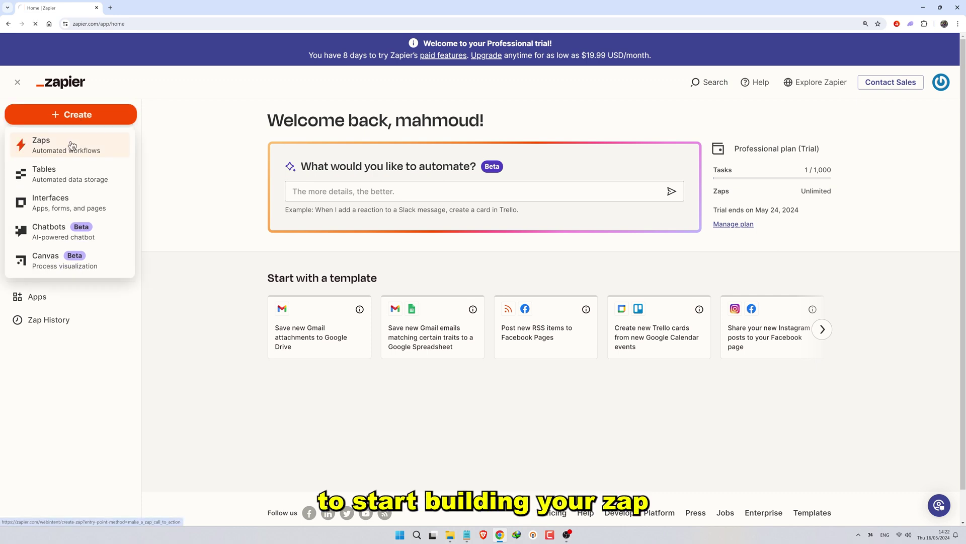
click(70, 143)
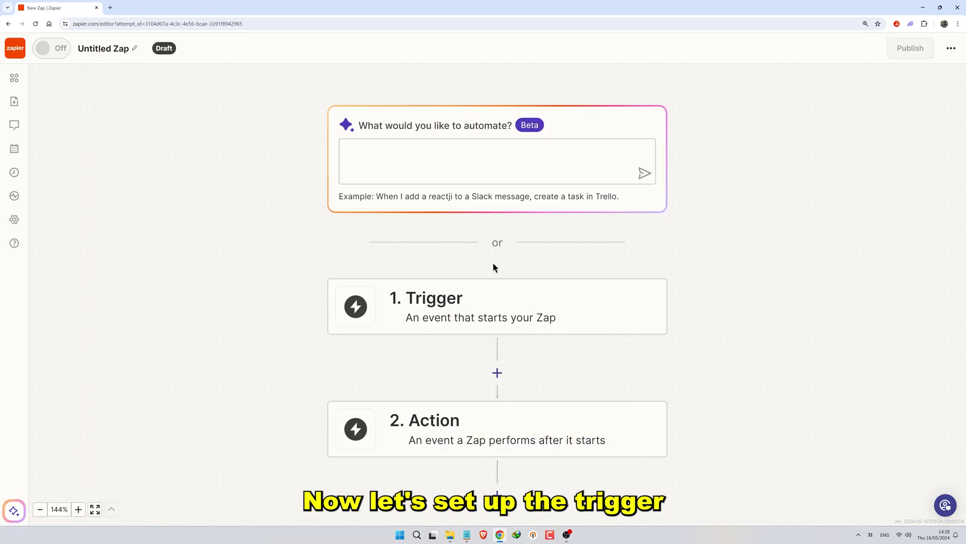
click(489, 311)
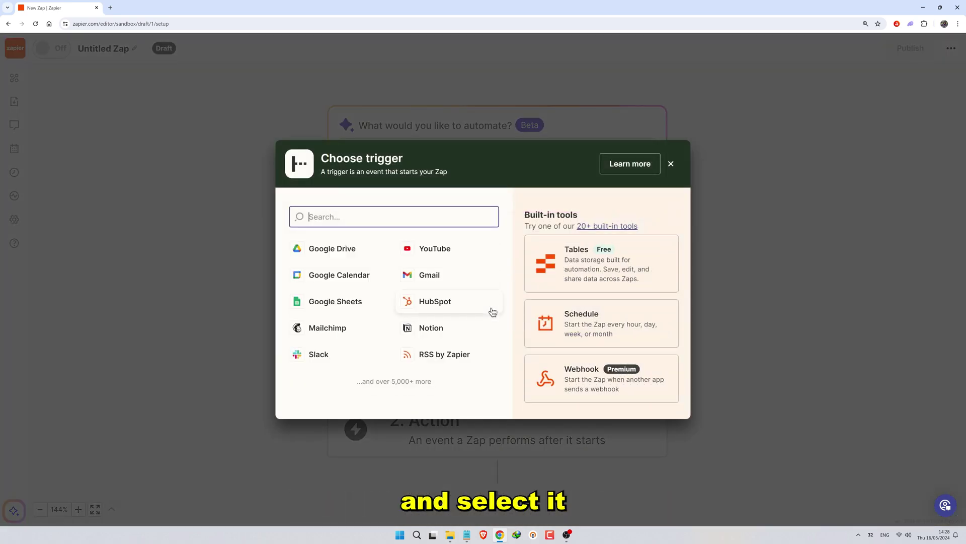
click(327, 250)
click(754, 199)
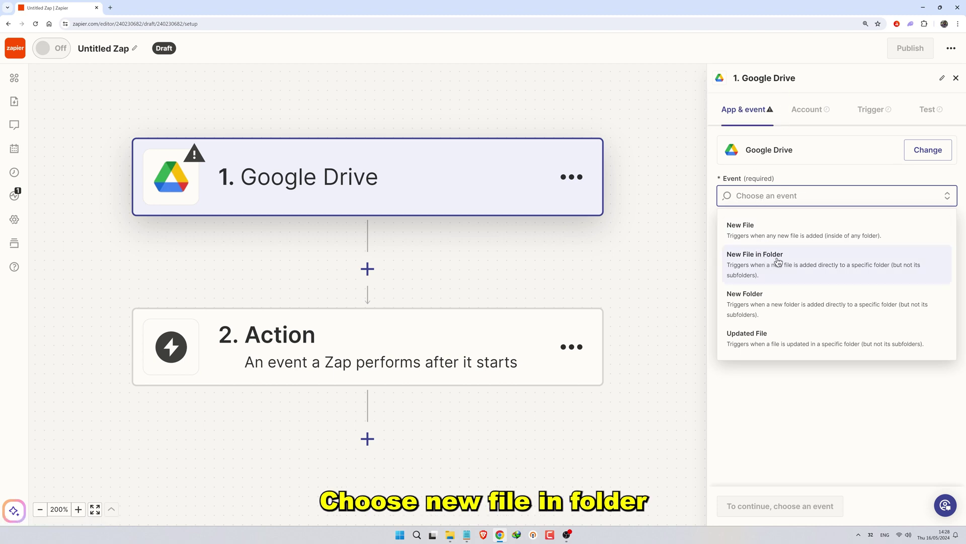
click(761, 262)
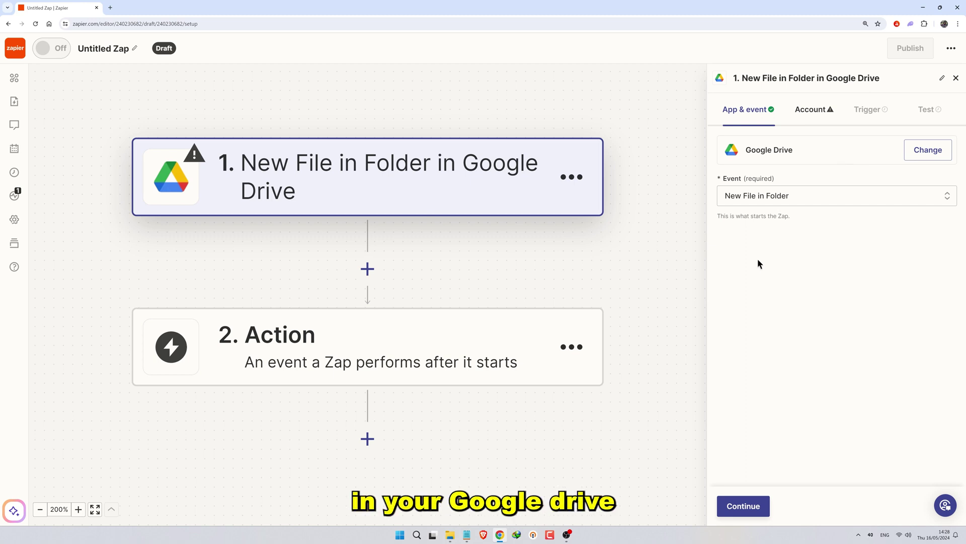
Sign in with a Google account and allow Zapier access to its Drive.
click(747, 506)
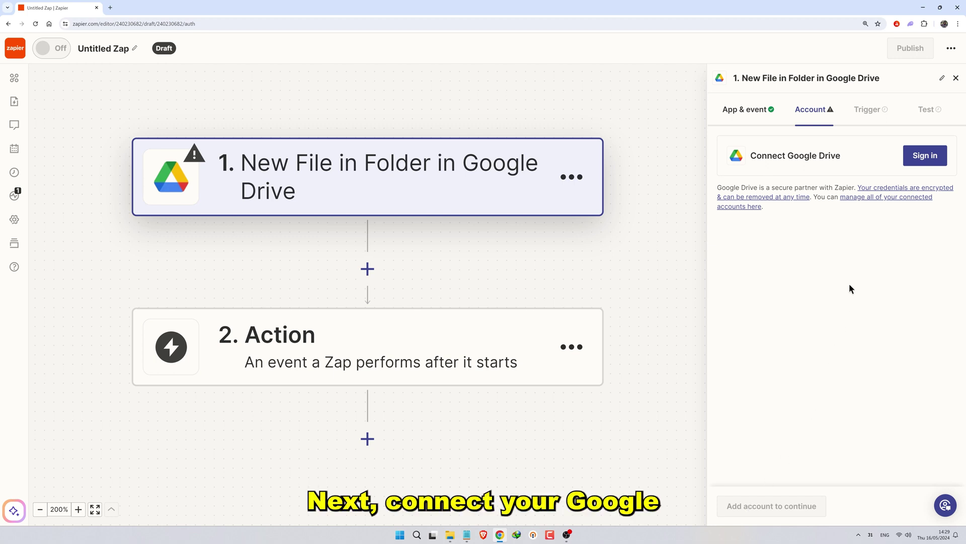
click(912, 159)
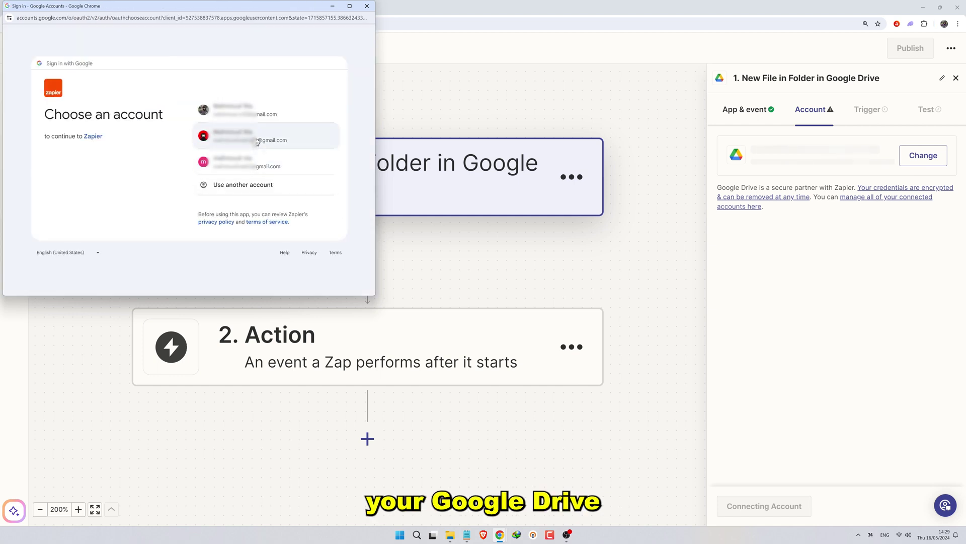
click(258, 143)
click(284, 226)
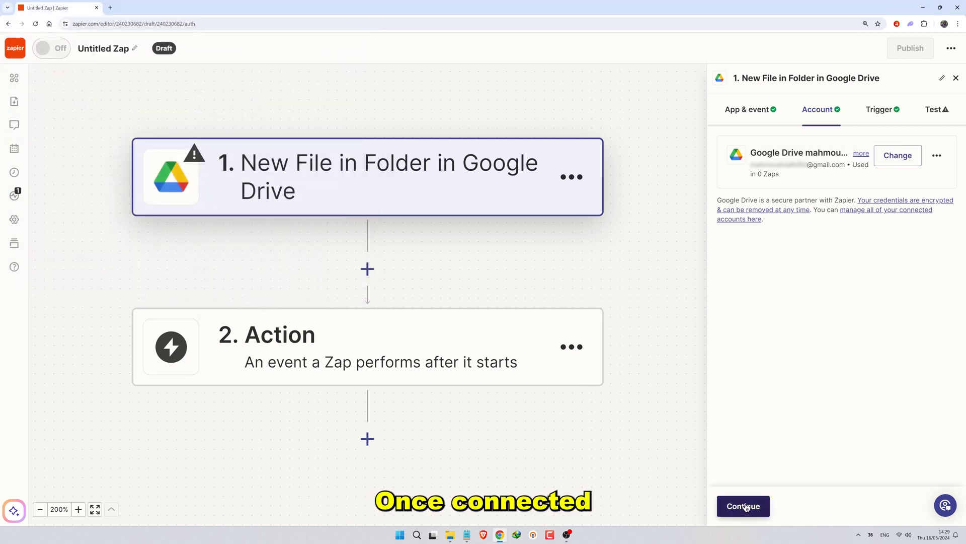
Set the trigger to watch the youtube folder in My Google Drive.
click(745, 506)
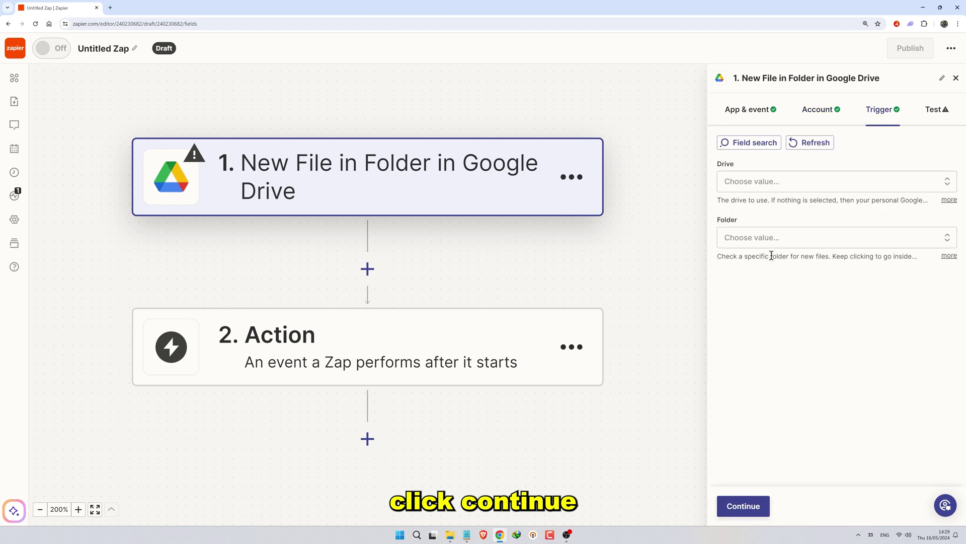
click(789, 181)
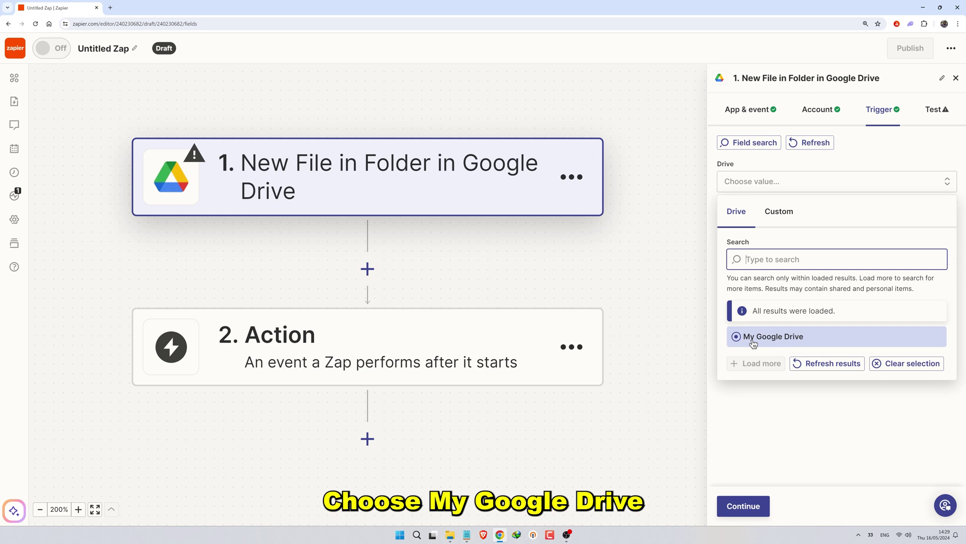
click(753, 343)
click(765, 237)
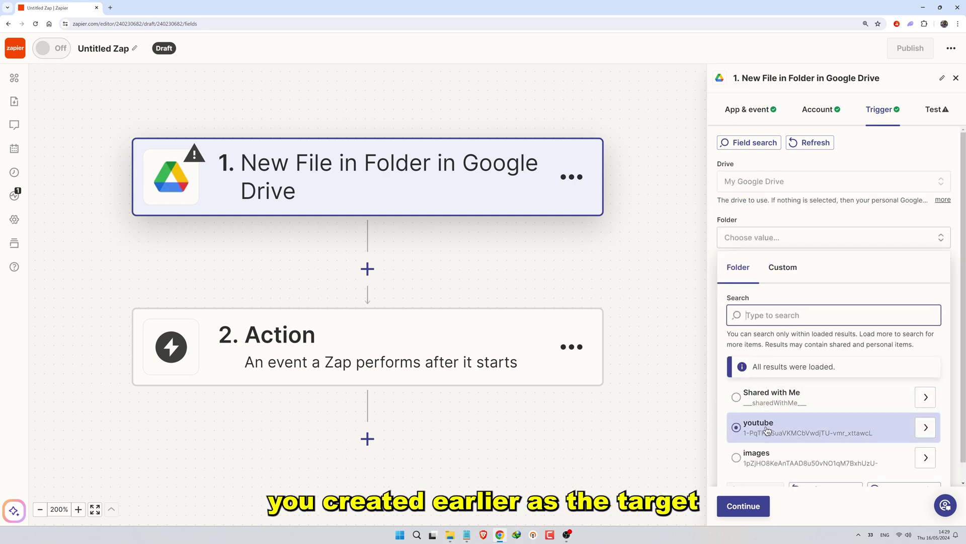
click(754, 427)
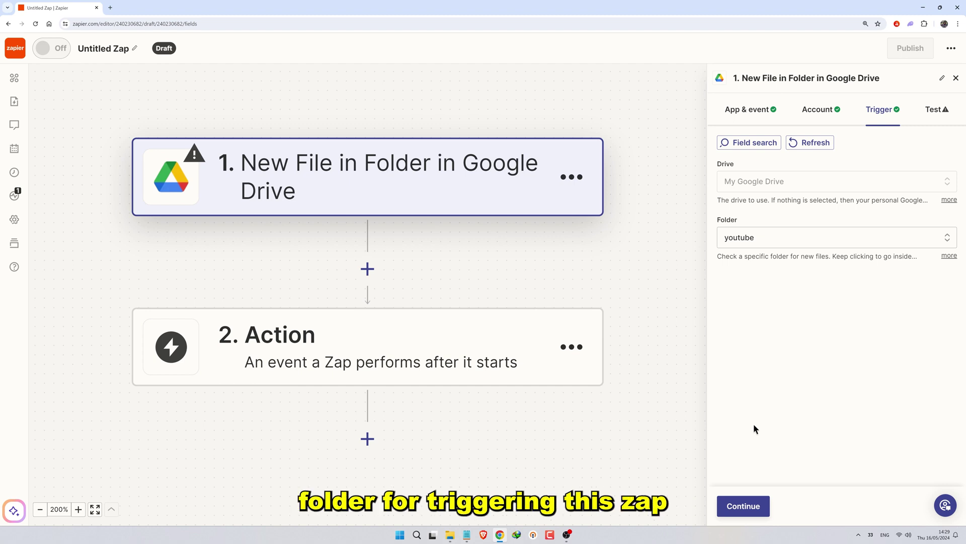
Test the trigger successfully and proceed to choosing the action.
click(740, 504)
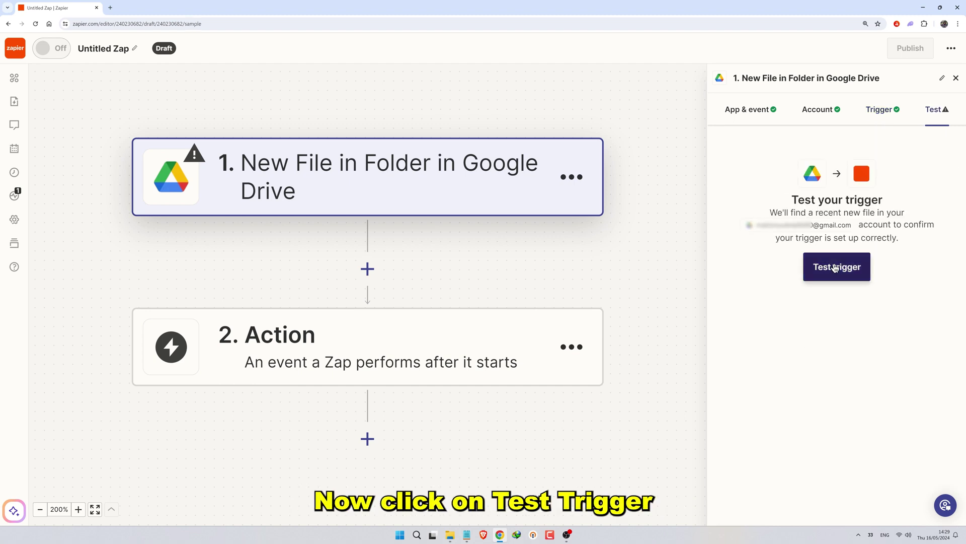
click(835, 269)
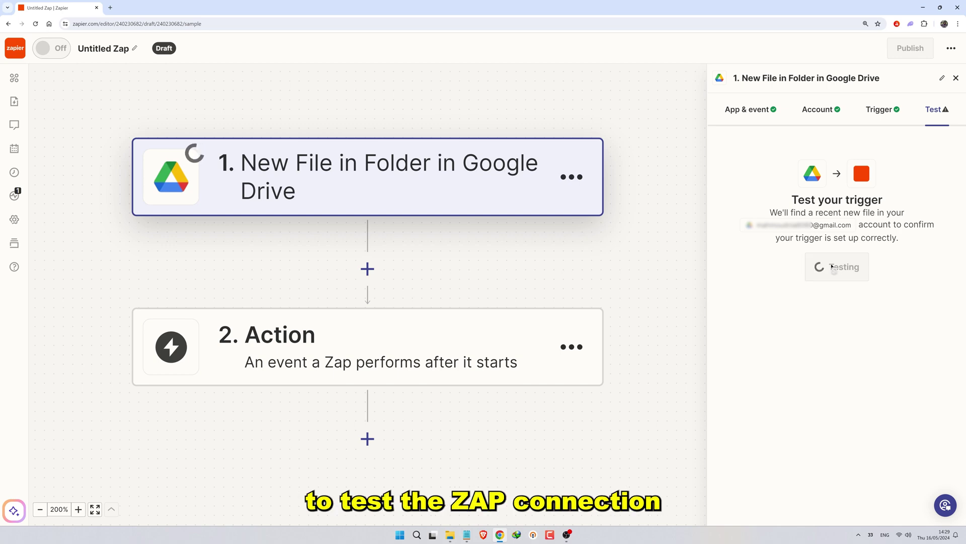
click(784, 506)
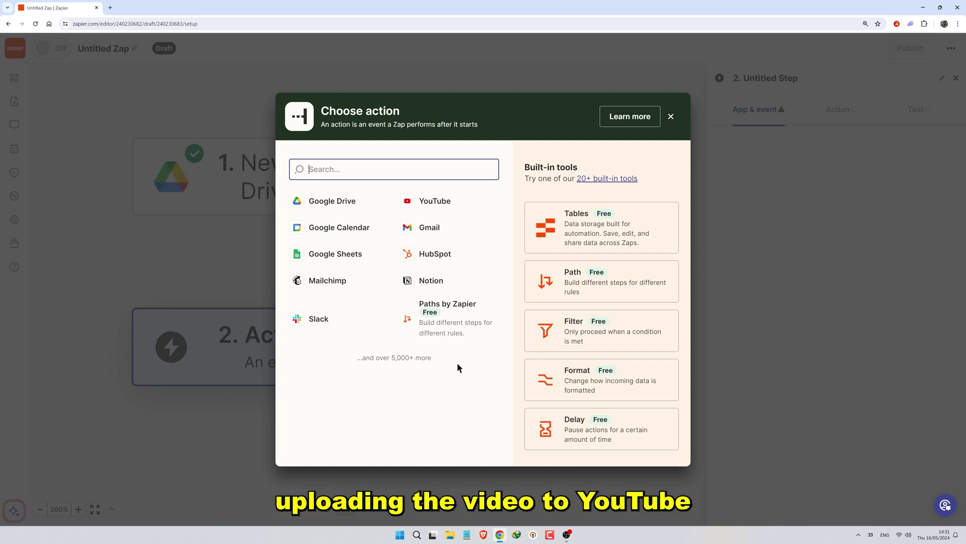
Choose YouTube as the action app with the Upload Video event.
click(435, 206)
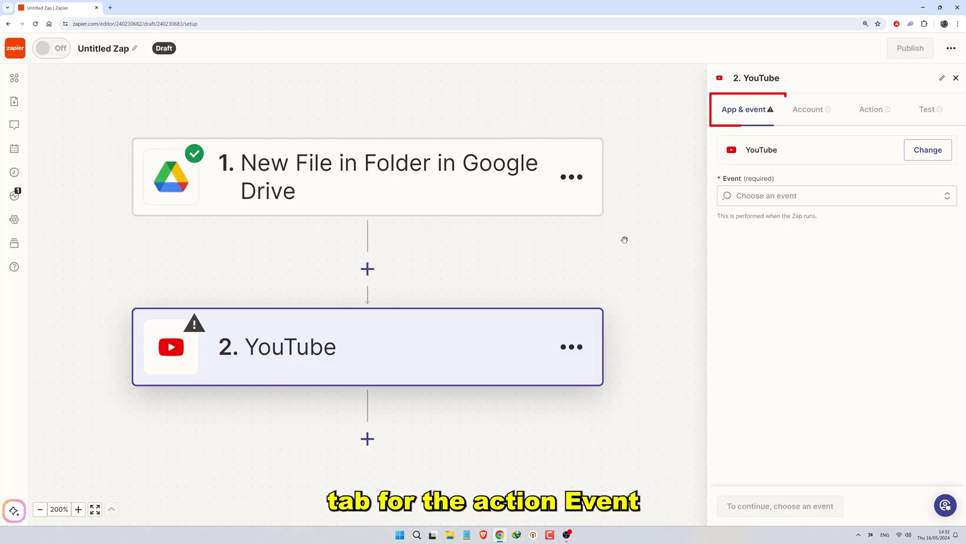
click(755, 197)
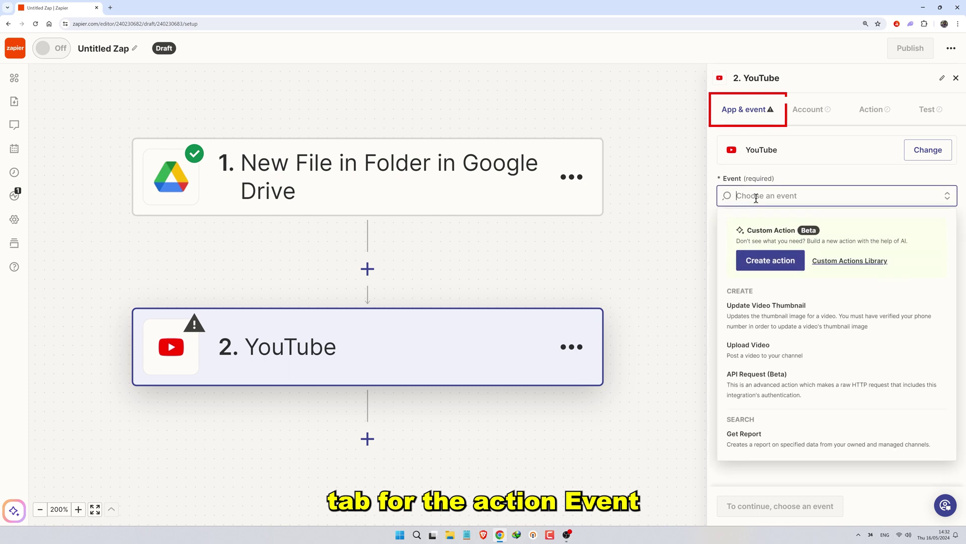
click(769, 350)
click(743, 506)
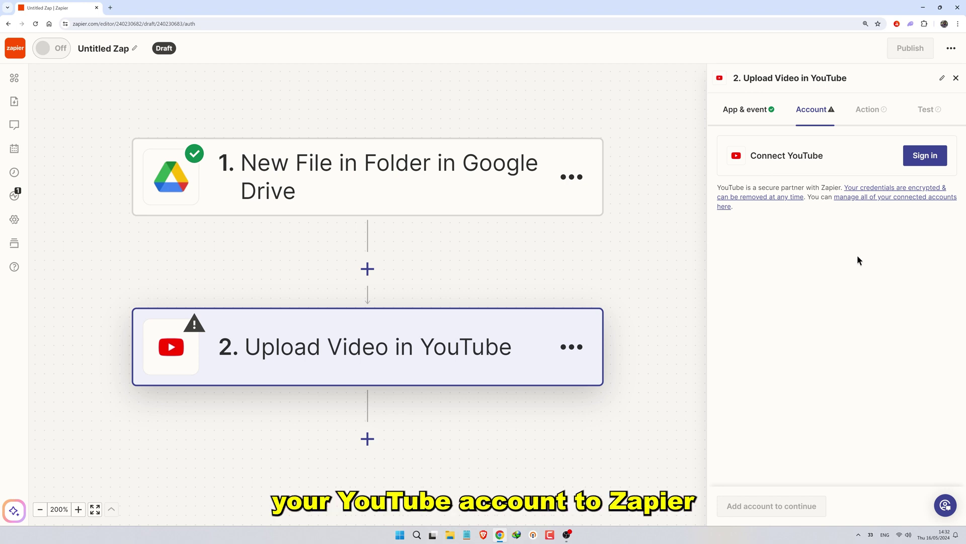
Sign in with the Google account, pick the YouTube brand account and grant Zapier access.
click(925, 157)
click(259, 151)
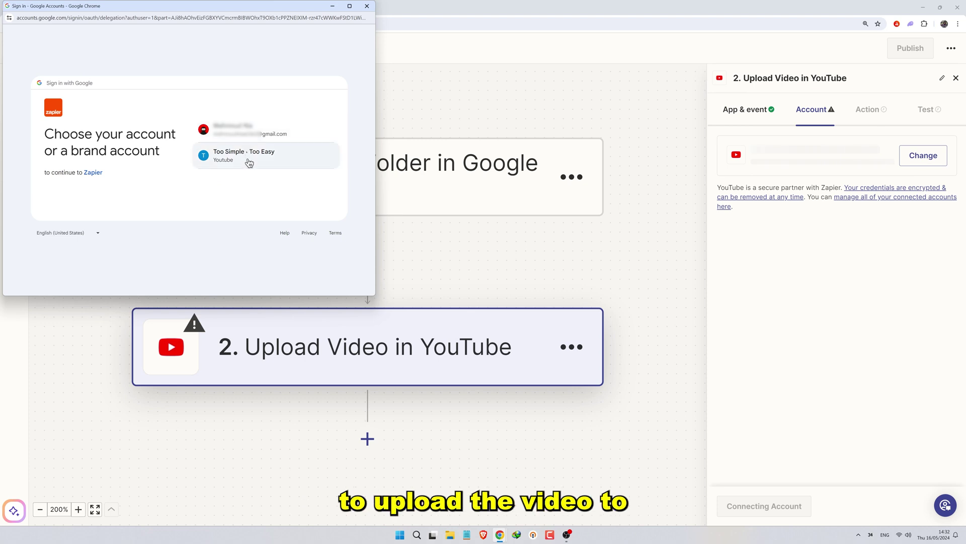
click(246, 160)
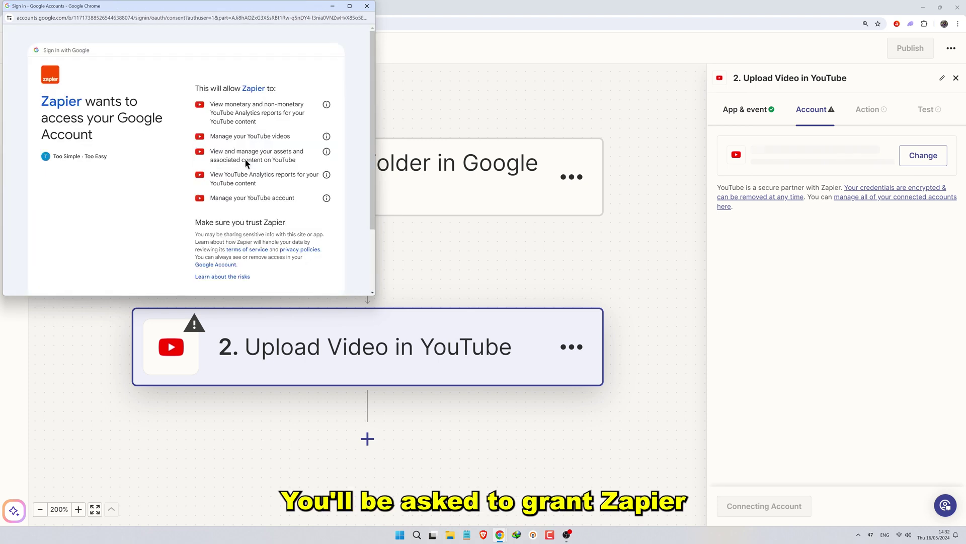
scroll(257, 241, down, 4)
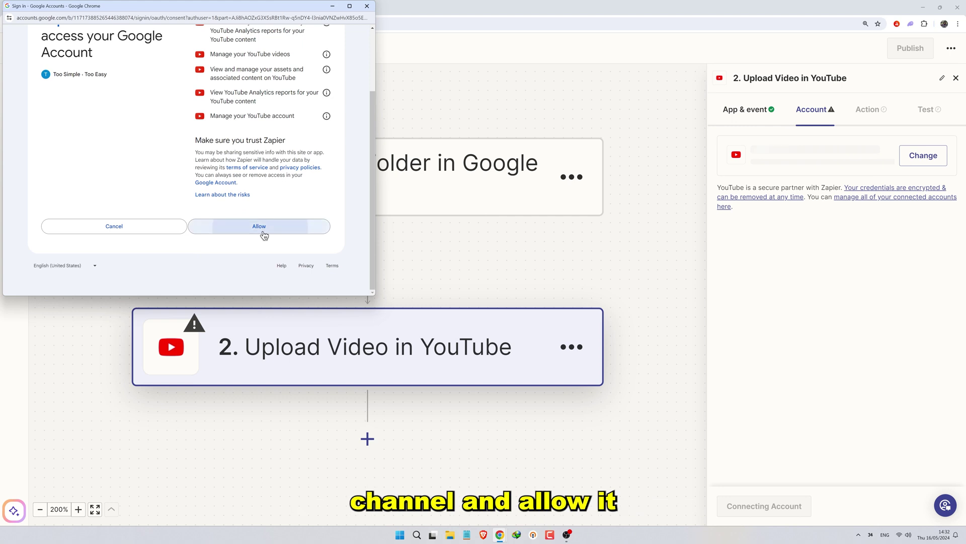
click(260, 232)
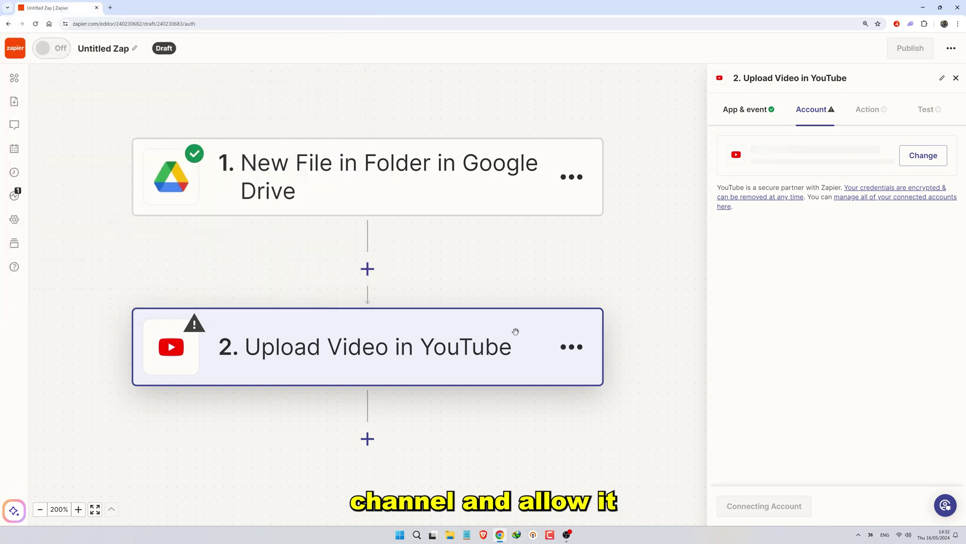
click(743, 505)
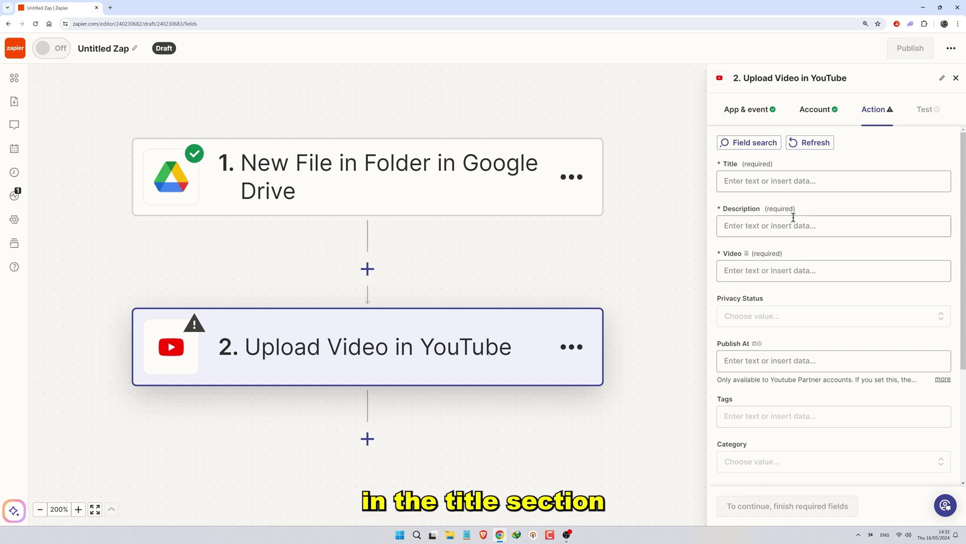
Map the Drive file's Title into Title and Description, and its File into Video.
click(791, 181)
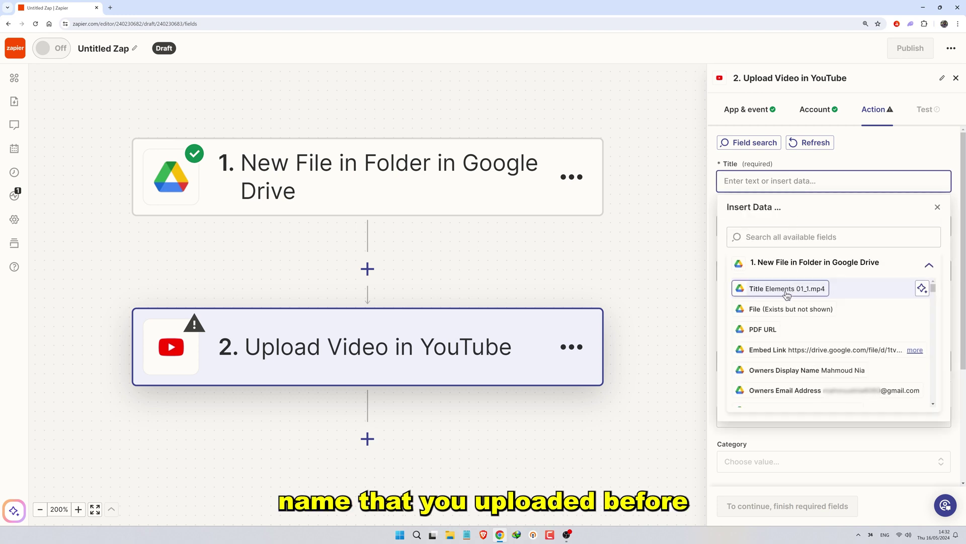
click(780, 291)
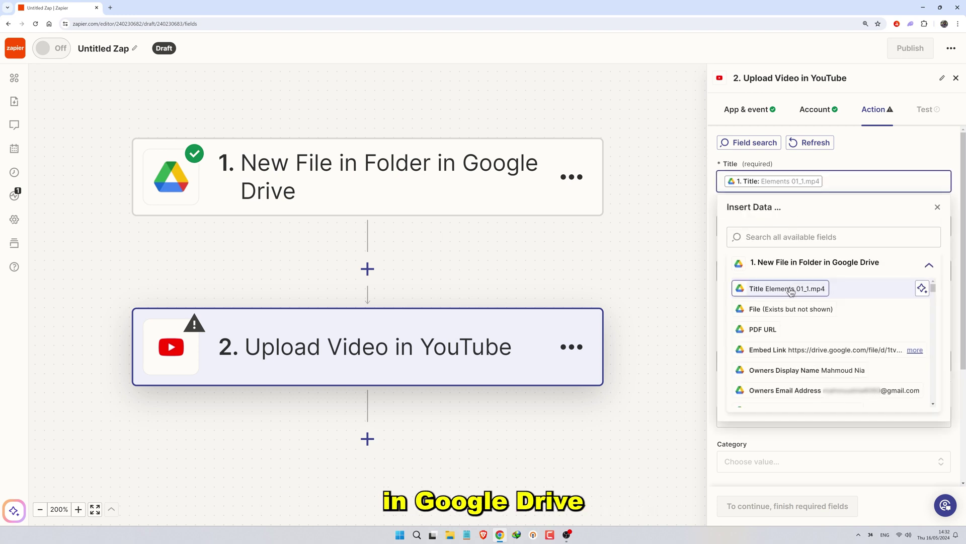
click(938, 208)
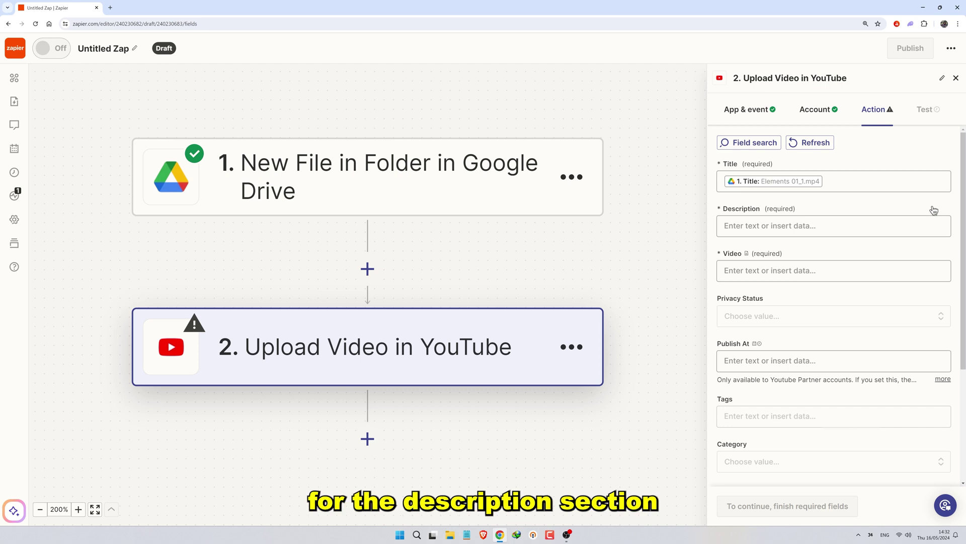
click(813, 225)
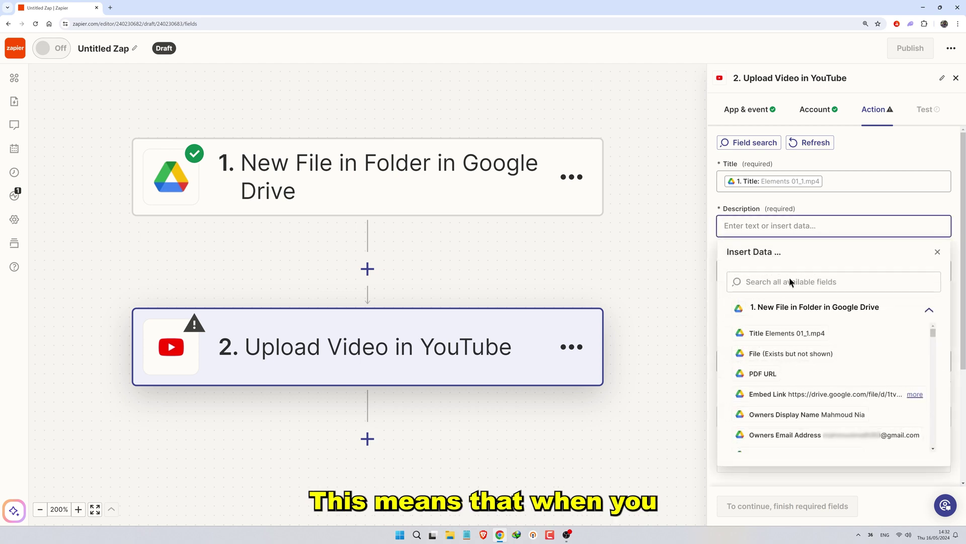
click(780, 336)
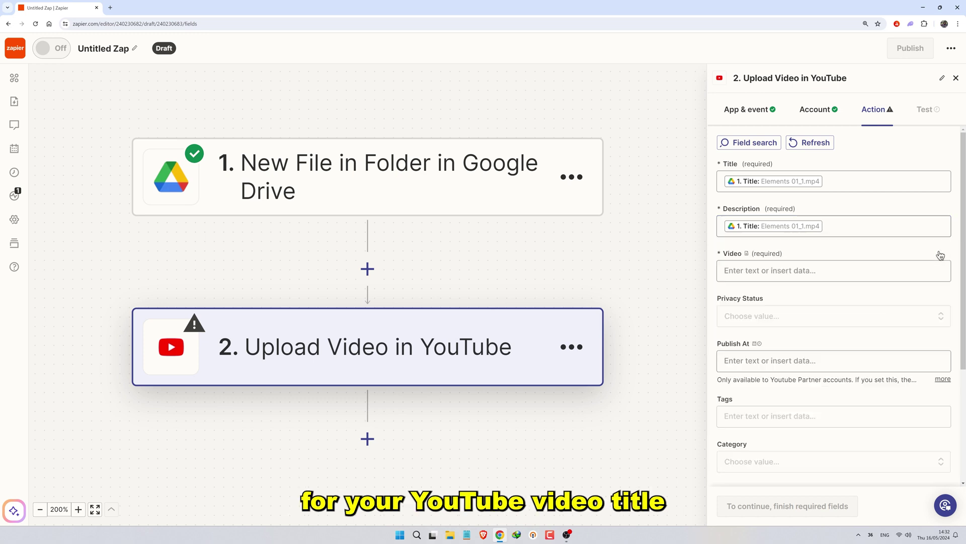
click(938, 252)
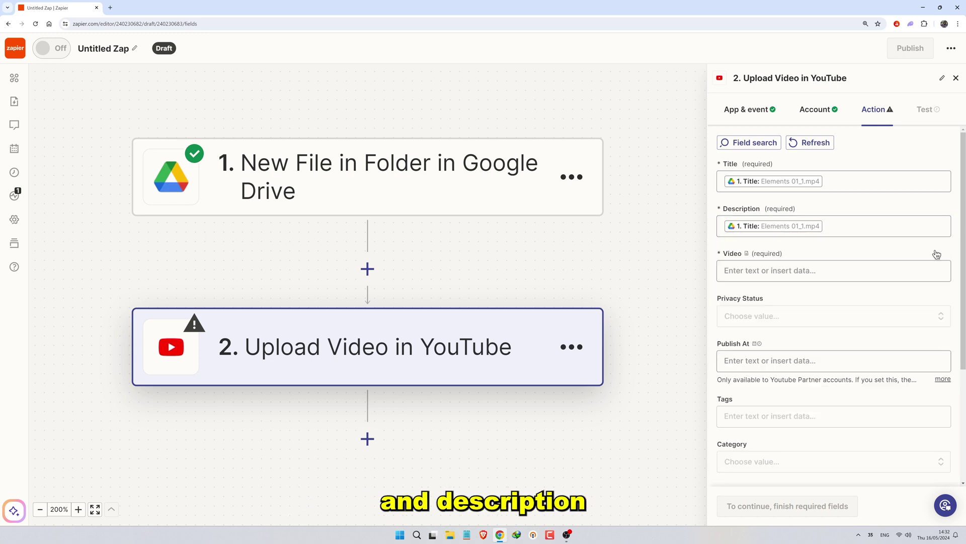
click(813, 270)
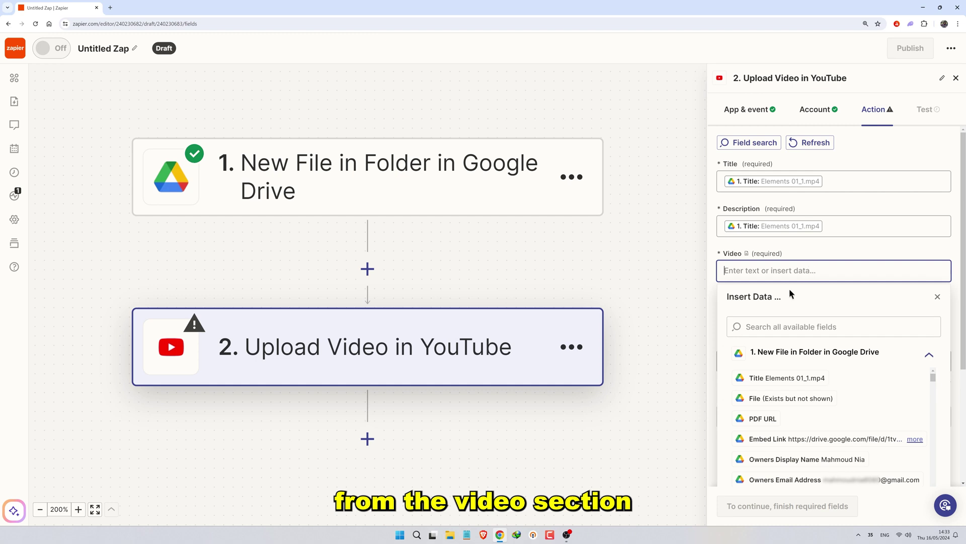
click(760, 403)
Set Privacy Status to private and continue to the upload test preview.
click(937, 297)
scroll(881, 178, down, 2)
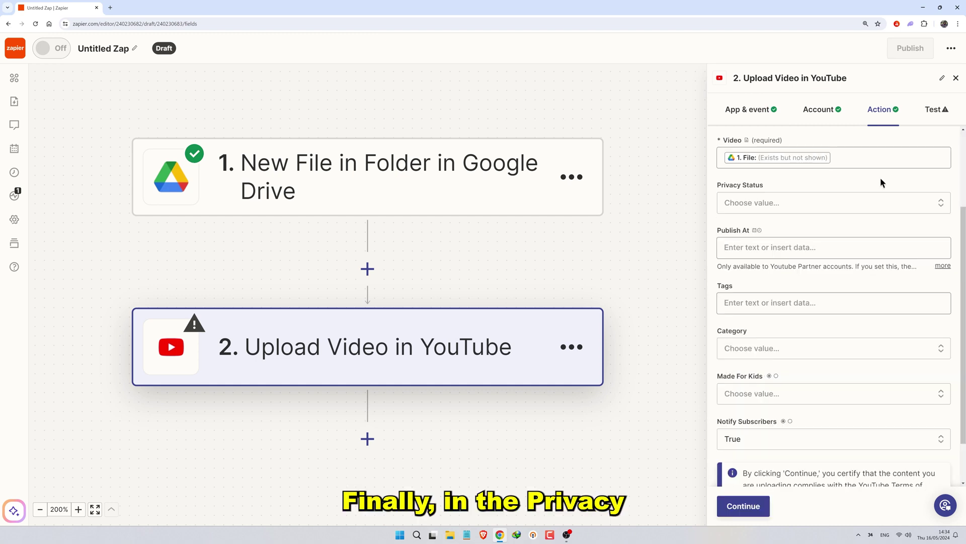
click(807, 206)
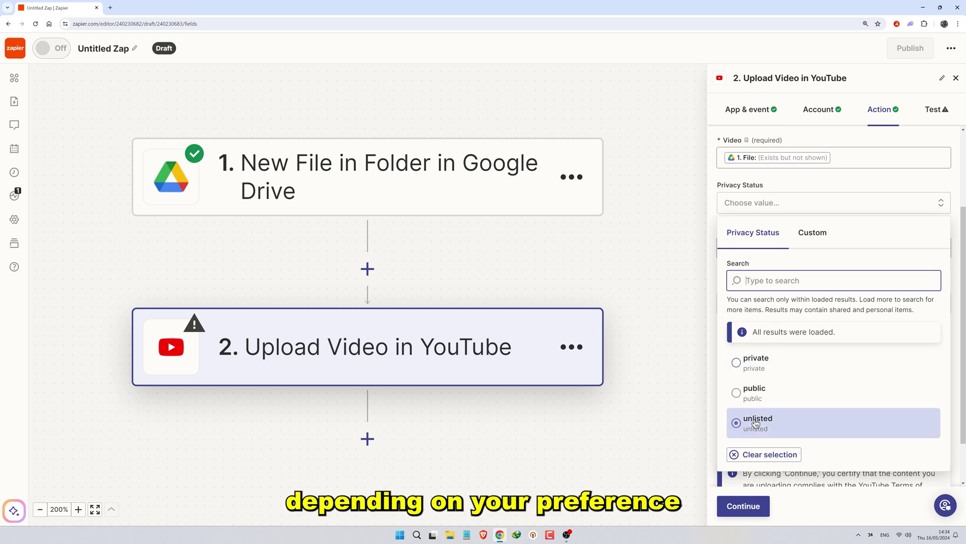
click(746, 364)
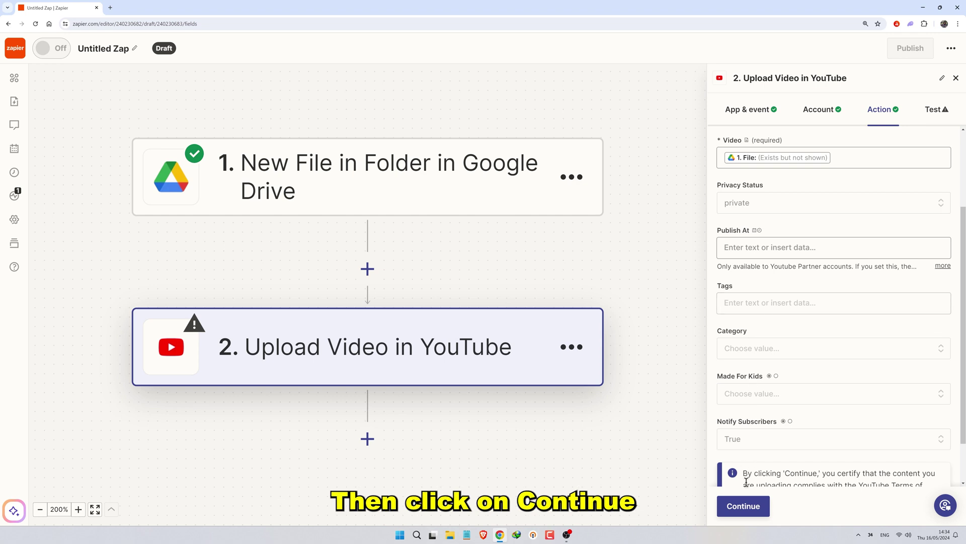
click(743, 506)
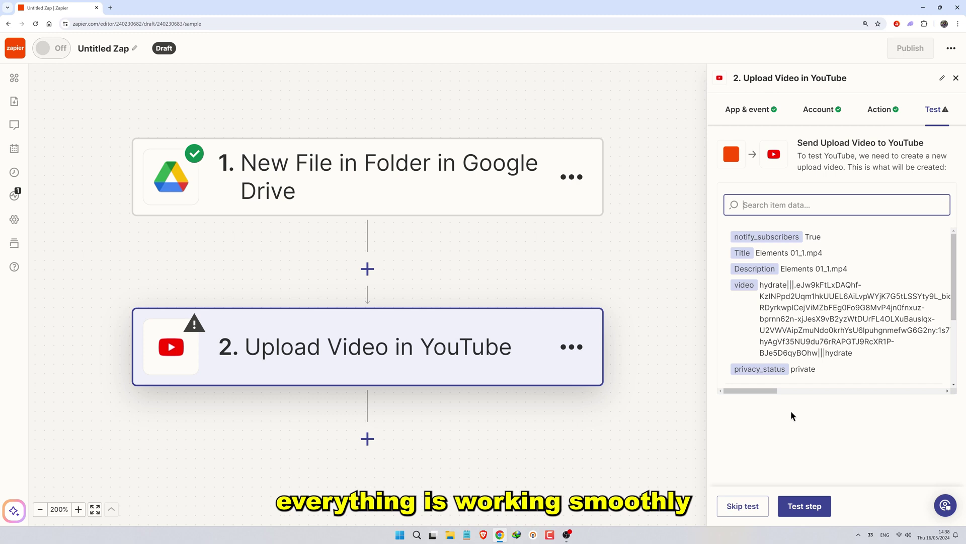
Run the YouTube upload test, then publish the Zap to turn it on.
click(804, 506)
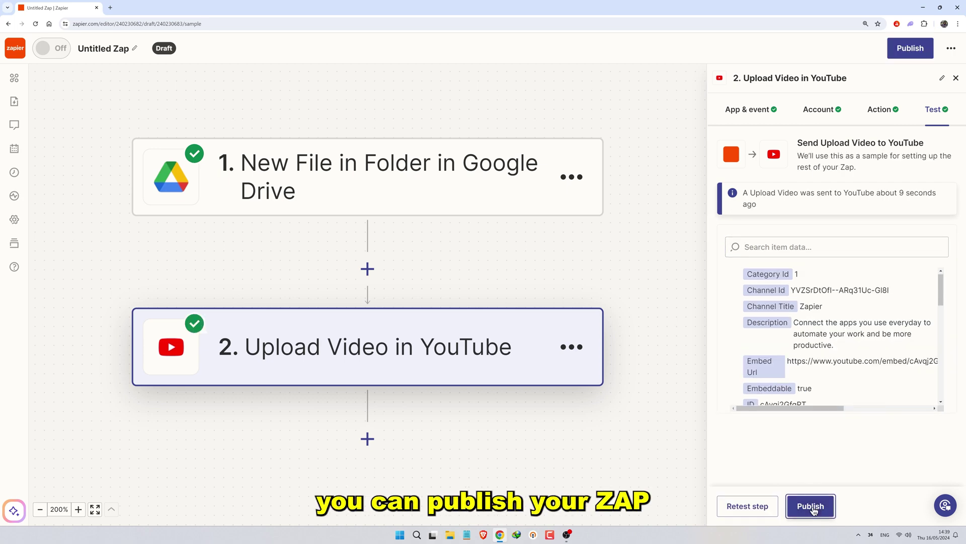
click(810, 506)
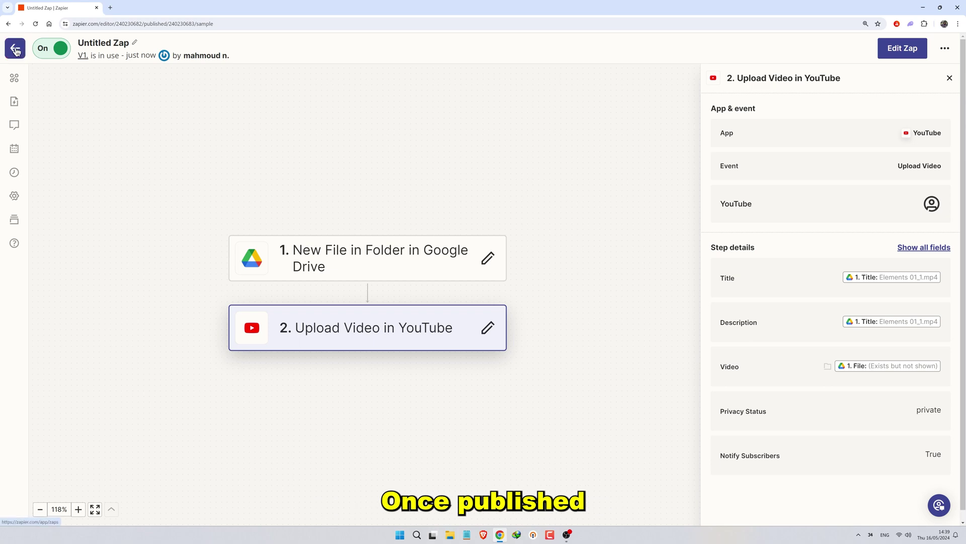
Go back to the My Zaps list and open the Untitled Zap's details.
click(15, 53)
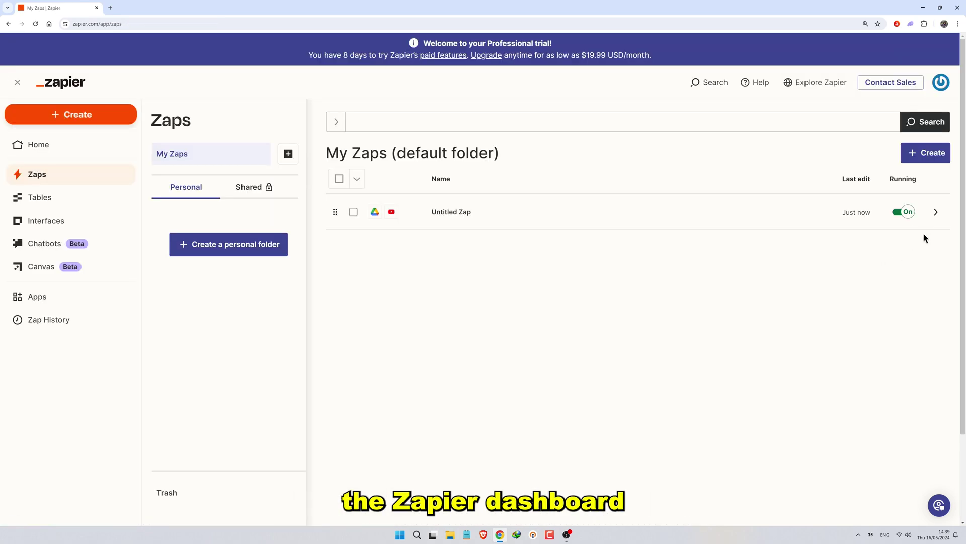
click(935, 212)
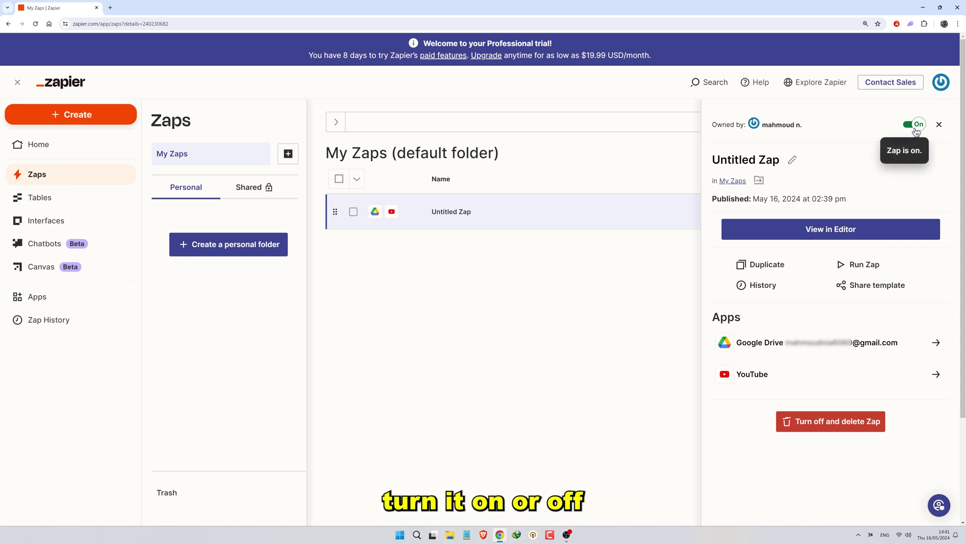
Replace the name 'Untitled Zap' with 'my zap', save it, and close the details panel.
click(794, 160)
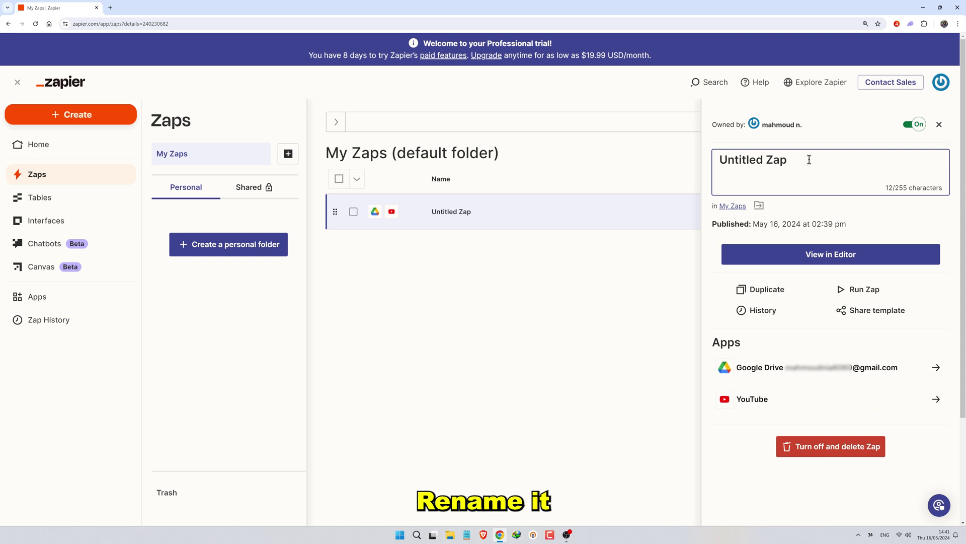
drag(797, 159, 730, 157)
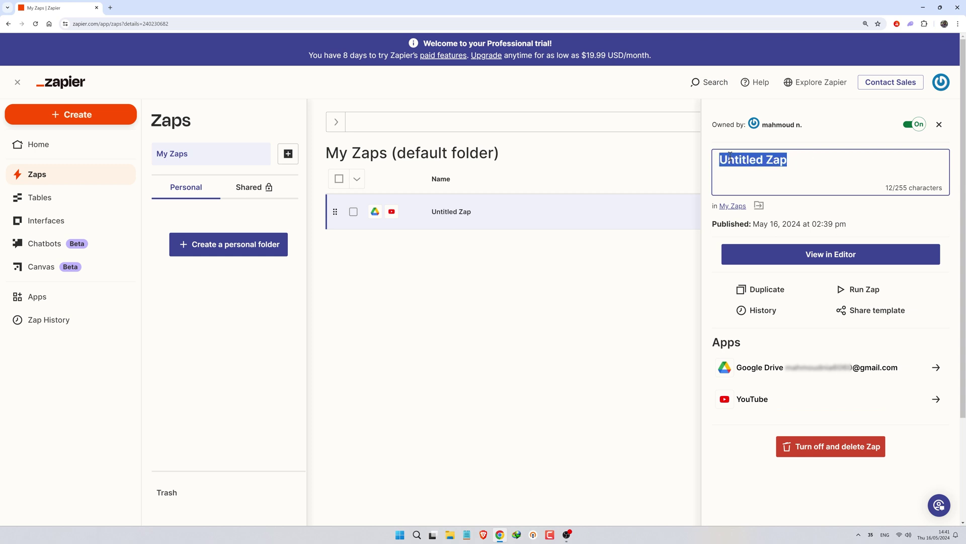
text(my zap)
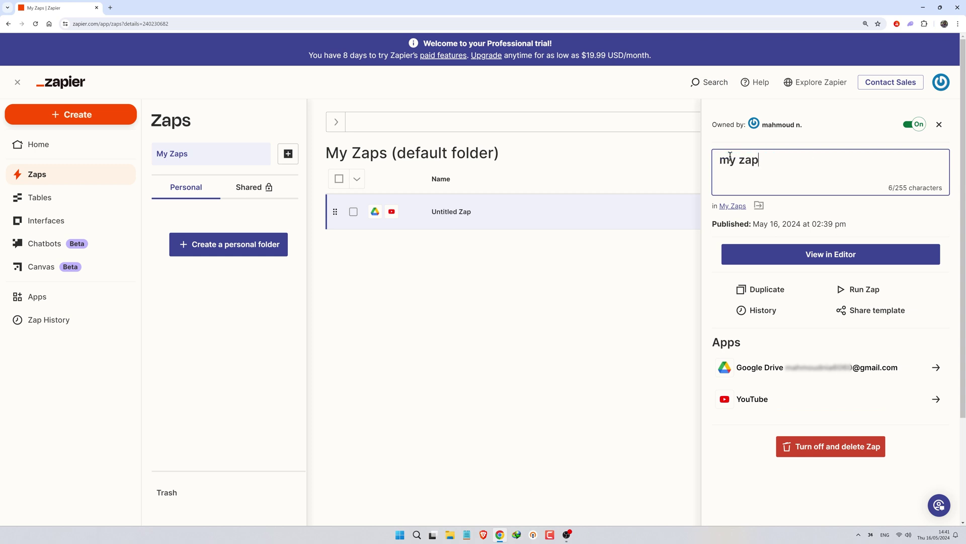
click(847, 198)
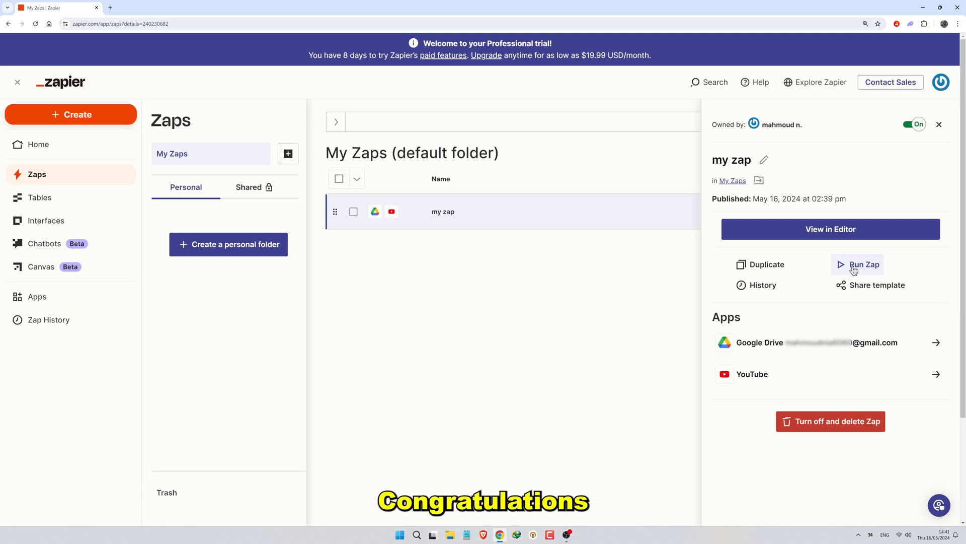
click(683, 269)
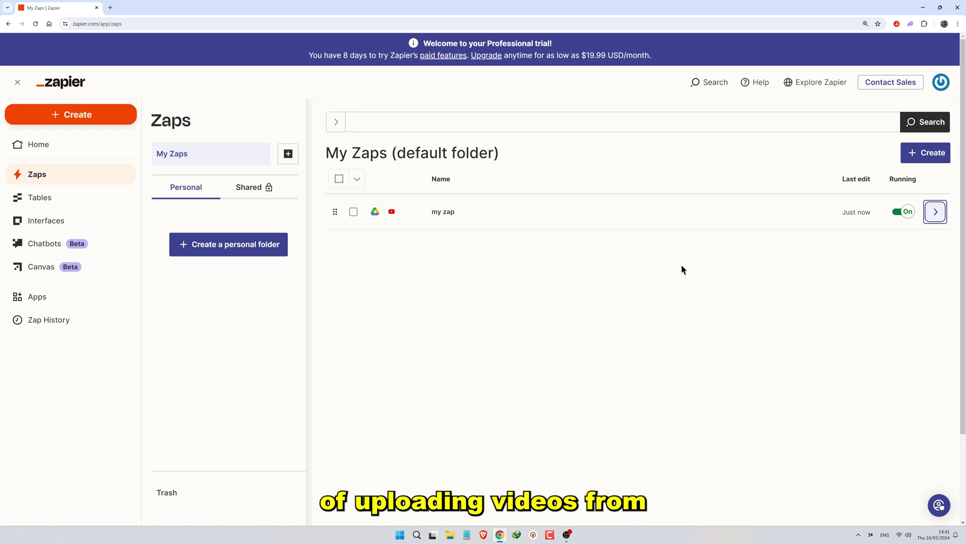